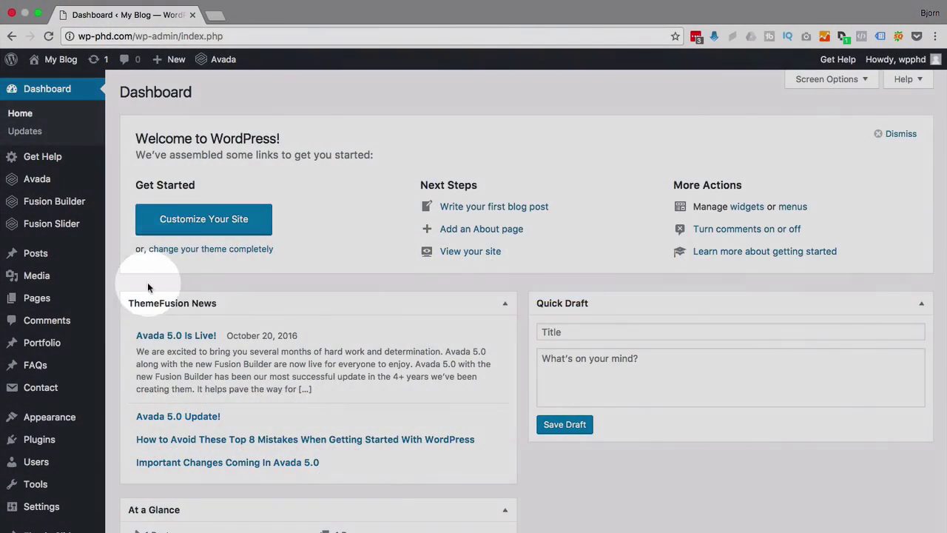
Step: Open the Basic contact form from the site's contact forms for editing
scroll(148, 259, down, 2)
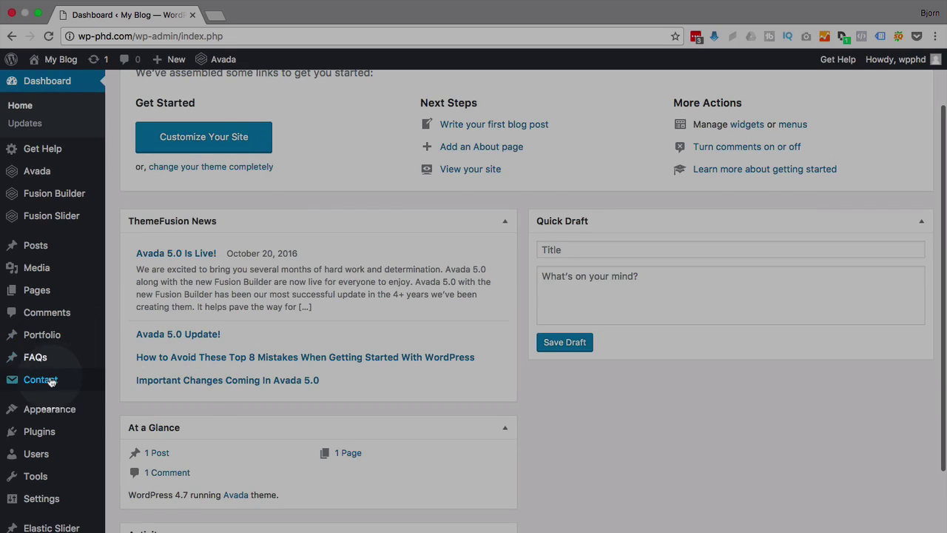
mouse_move(74, 380)
click(133, 381)
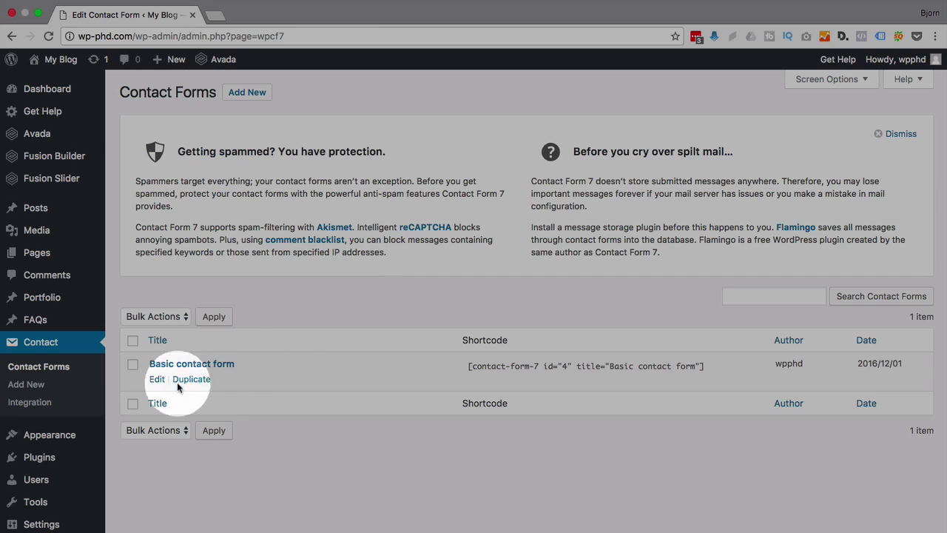
click(158, 380)
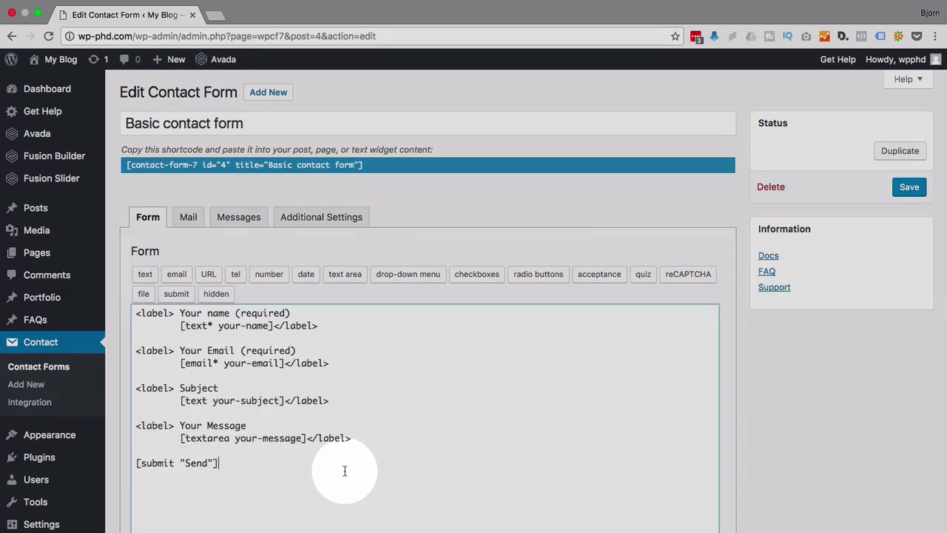
Step: Add two blank lines below the Your Message field in the form template and open the file upload tag generator
drag(338, 462, 82, 318)
click(200, 329)
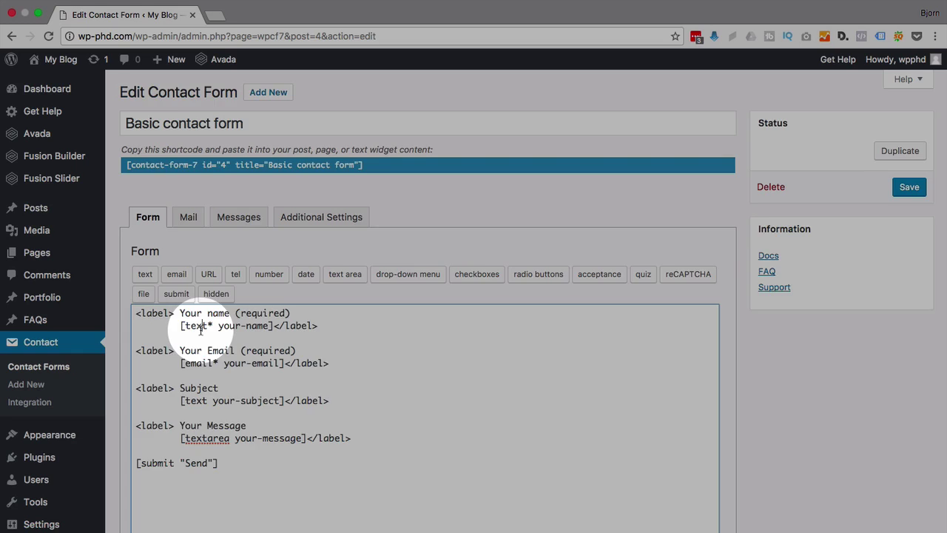
scroll(203, 341, down, 1)
click(353, 391)
key(Return)
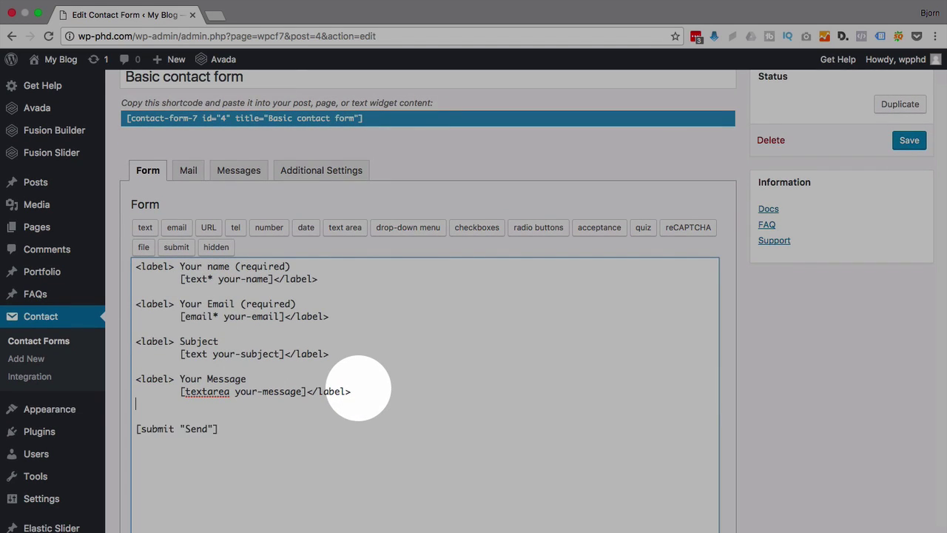
key(Return)
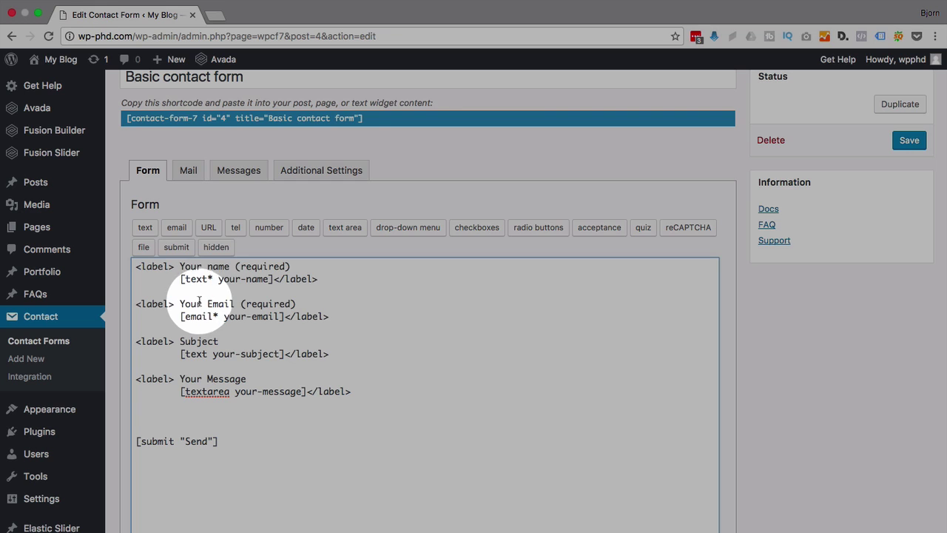
click(144, 248)
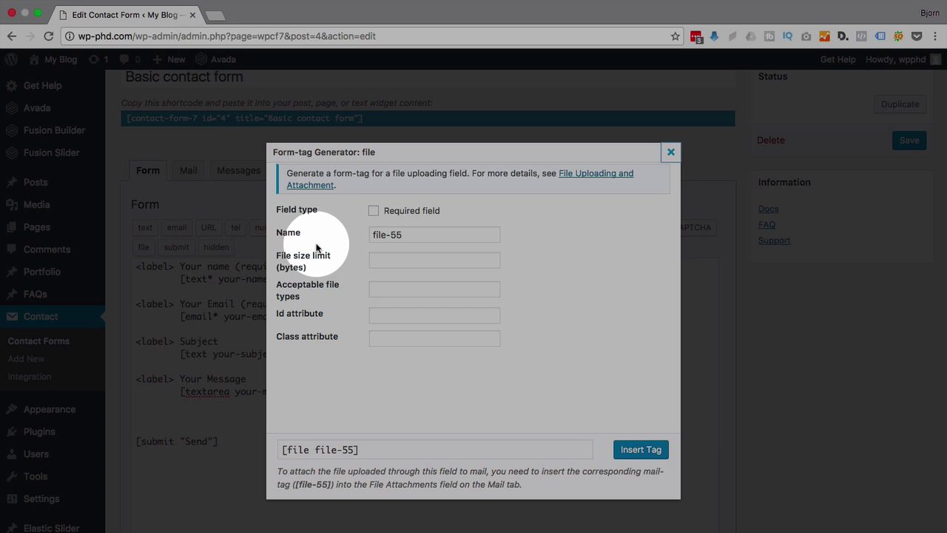
click(383, 262)
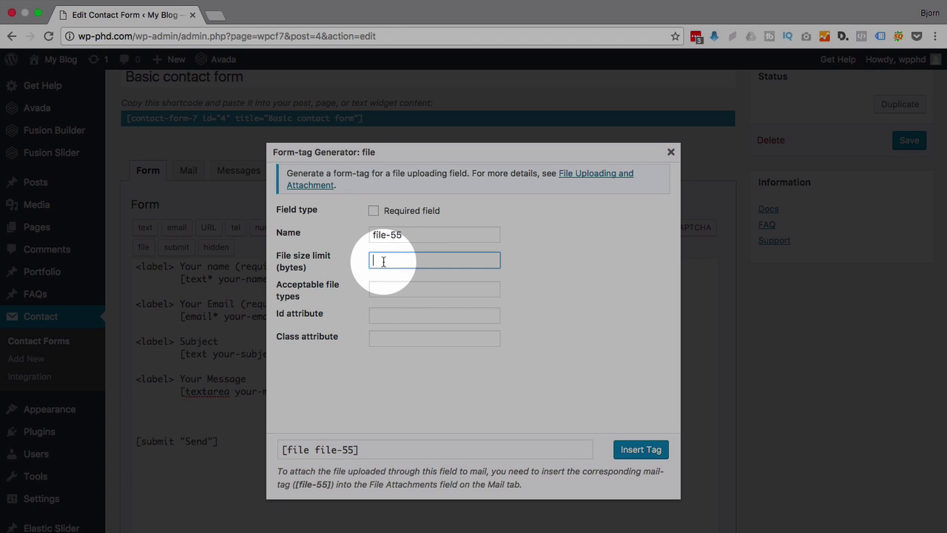
Step: Enter jpg|png|gif| as the acceptable file types for the upload field
click(387, 290)
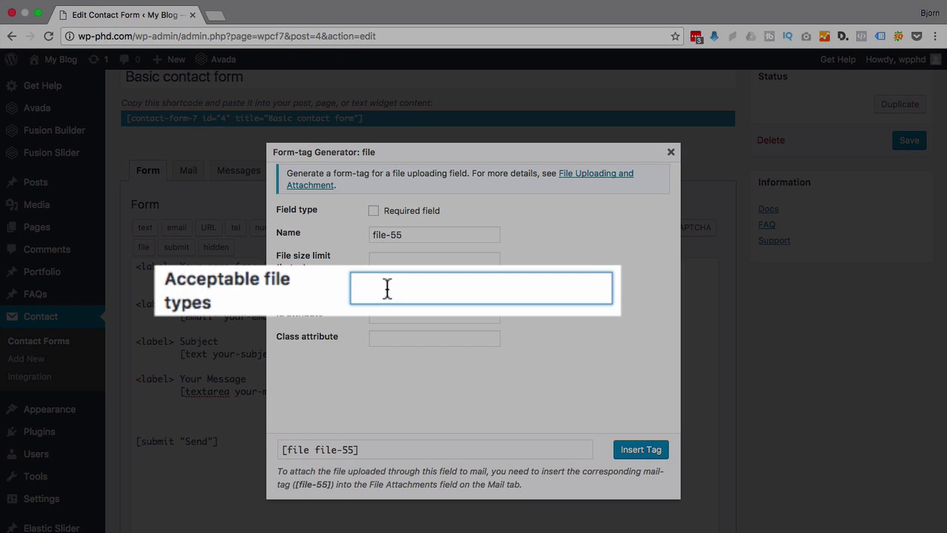
text(jpg)
key(BackSpace)
text())
key(BackSpace)
text(|png|gif|)
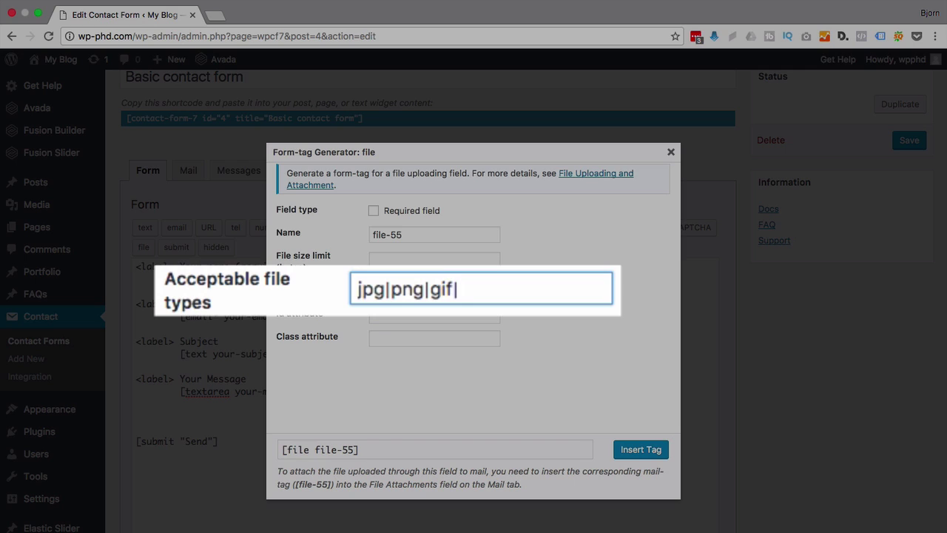
Step: Try doc|pdf|csv as the acceptable file types, then clear the entry
key(super+a)
text(doc|d)
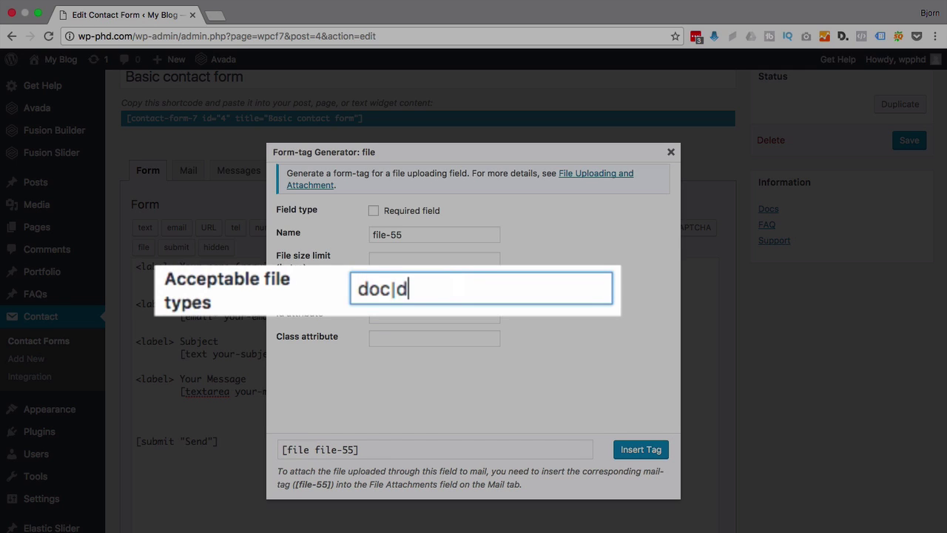
key(BackSpace)
text(pdf|csv)
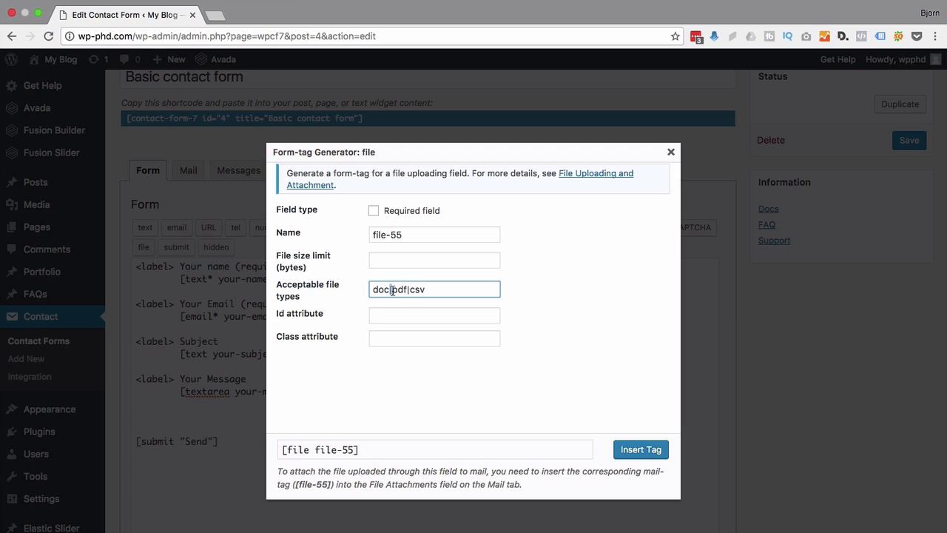
triple_click(393, 290)
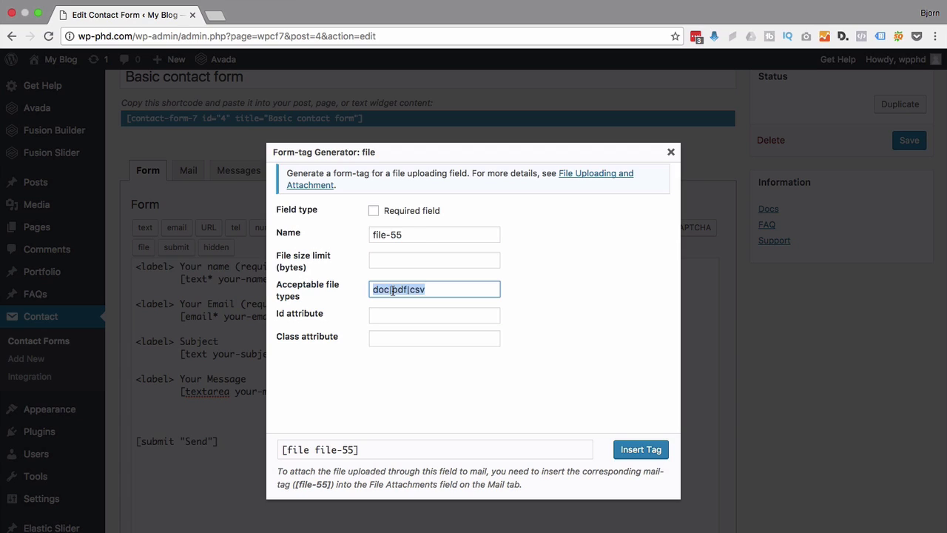
key(BackSpace)
Step: Search the web for "byte converter" in a new tab and open the whatsabyte.com Byte Converter page
click(396, 260)
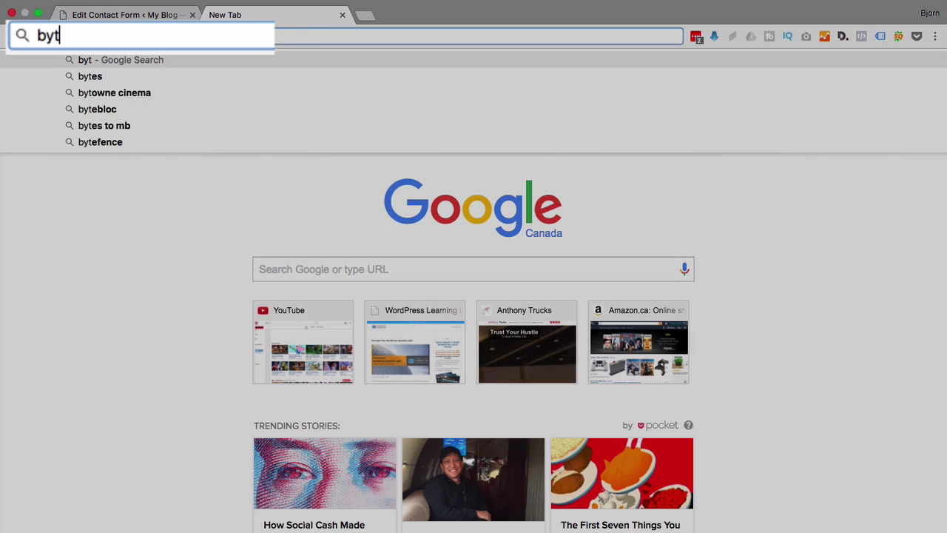
text(converter)
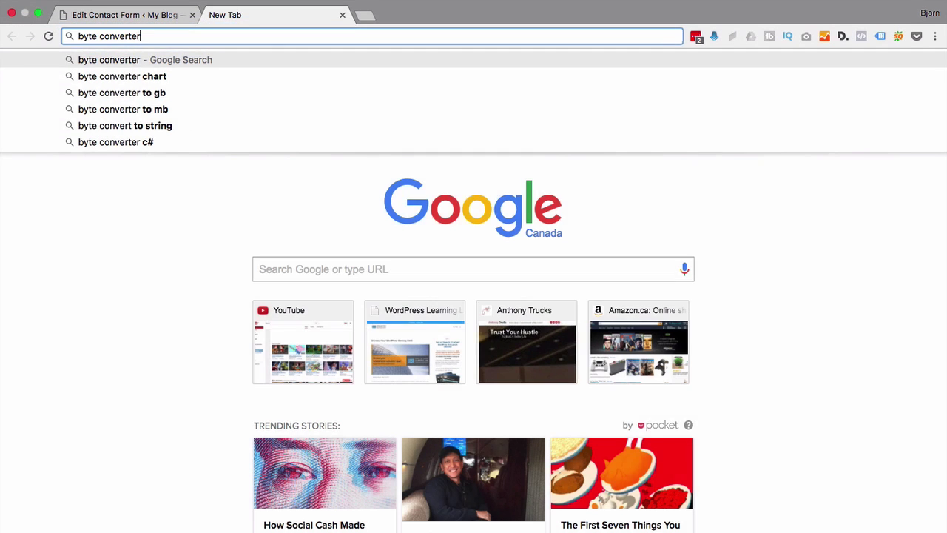
key(Return)
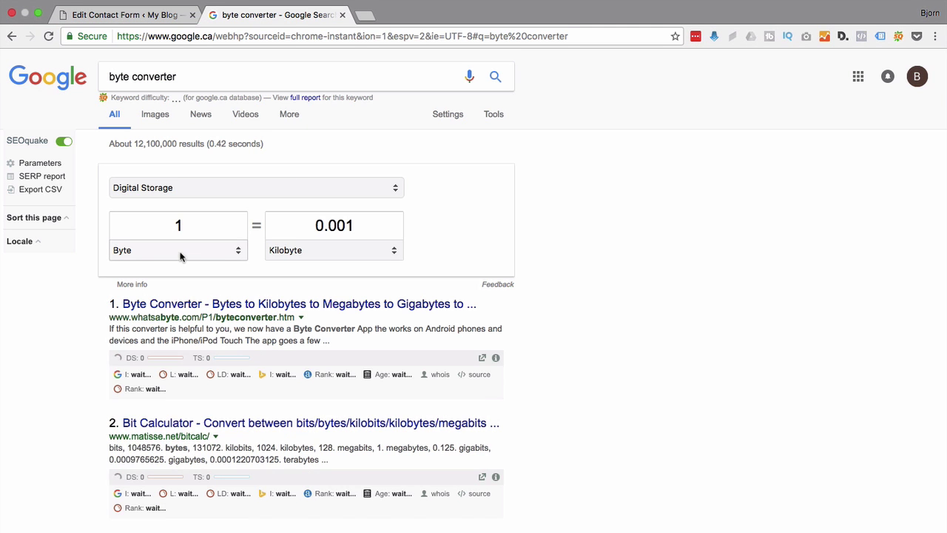
click(177, 225)
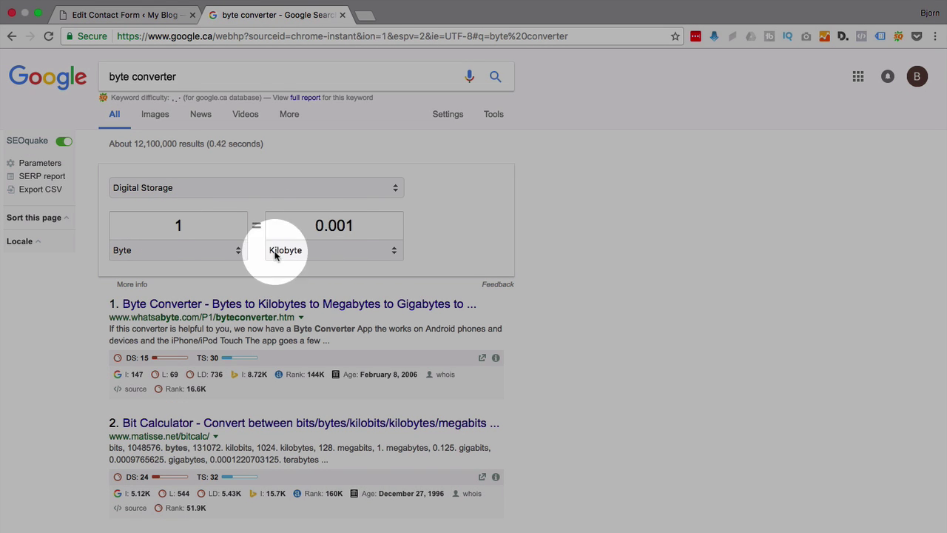
click(181, 304)
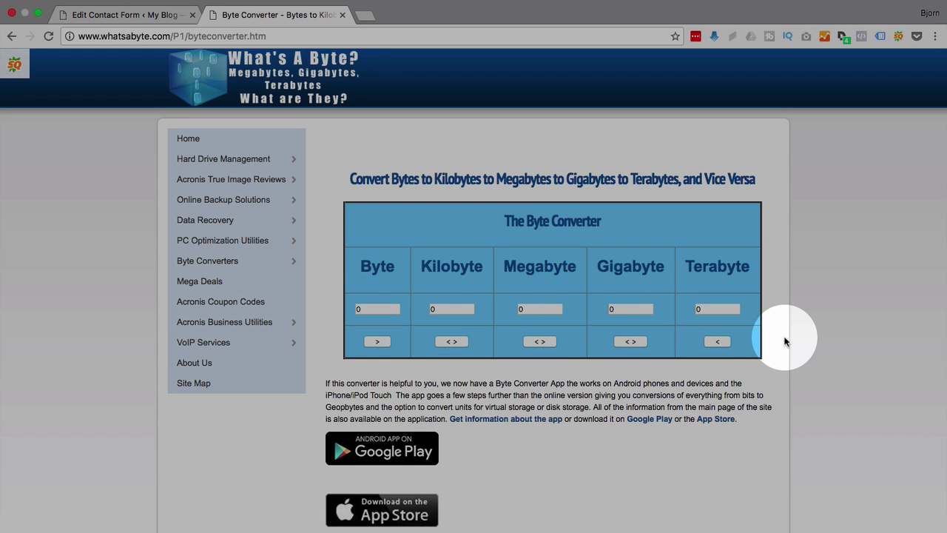
Step: Convert 1 gigabyte into the other units with the byte converter
click(544, 309)
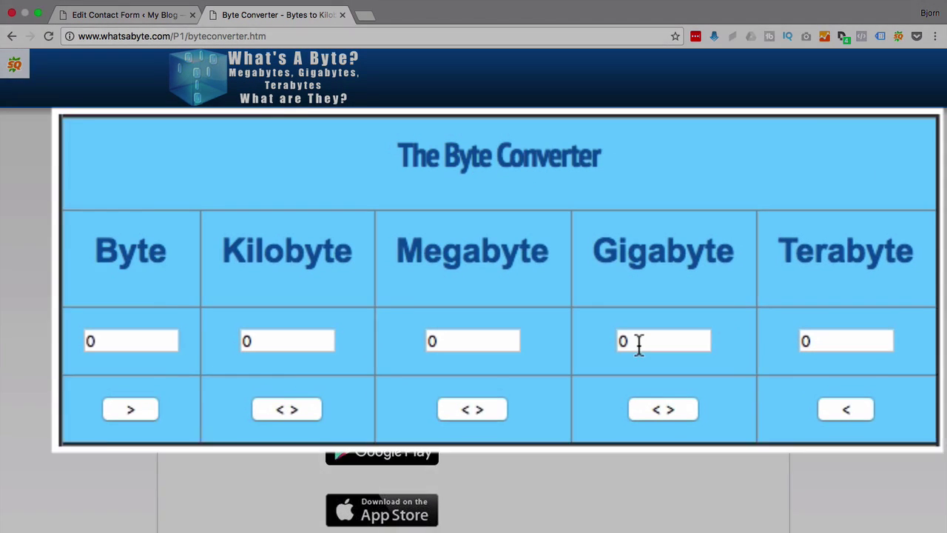
click(625, 310)
text(1)
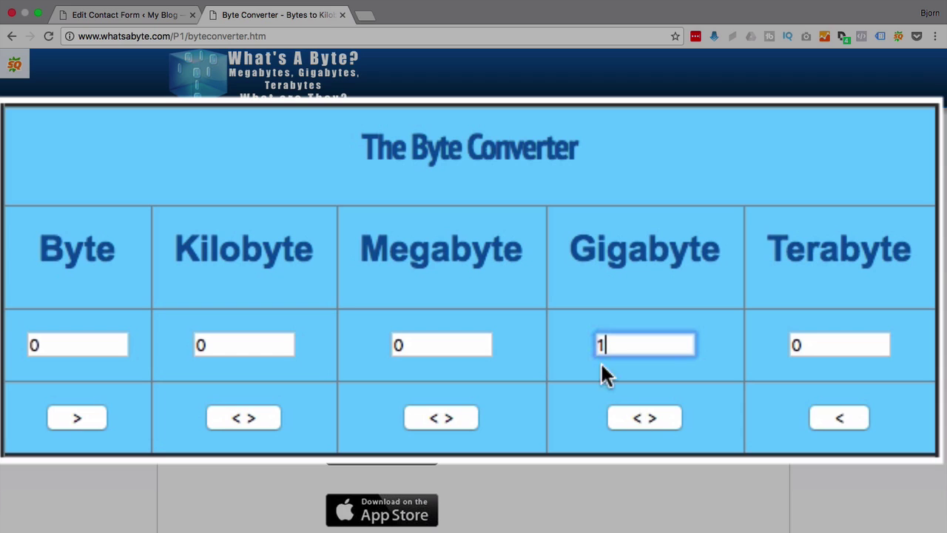
click(647, 416)
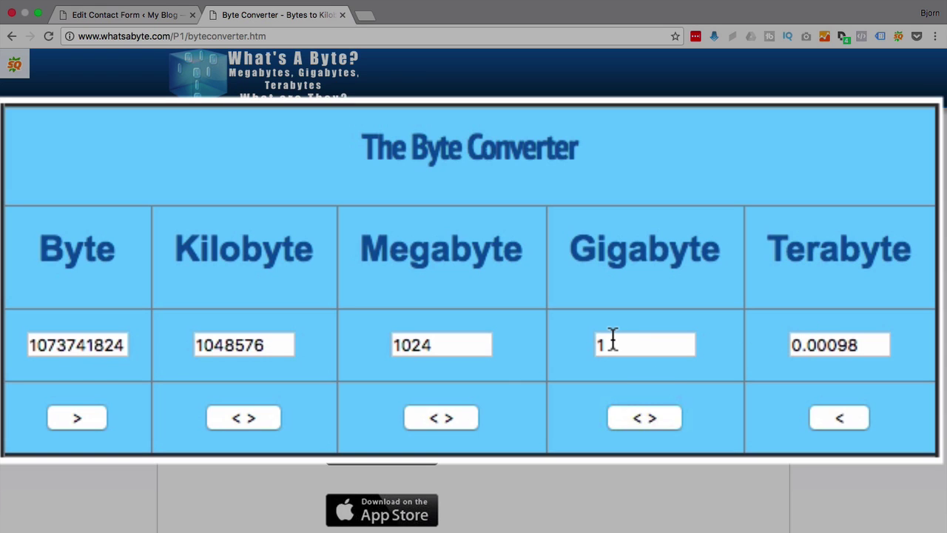
Step: Convert 10 megabytes with the byte converter and copy the resulting byte value
double_click(412, 346)
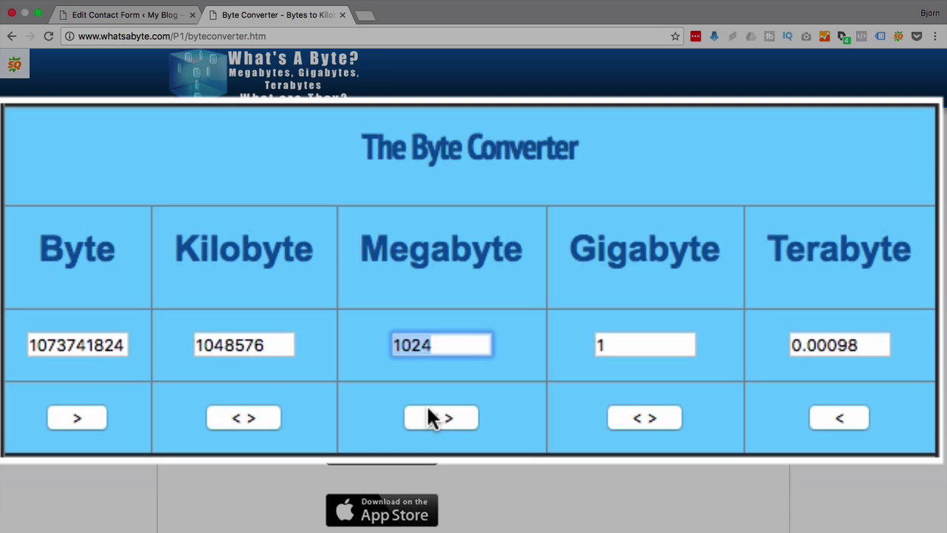
text(10)
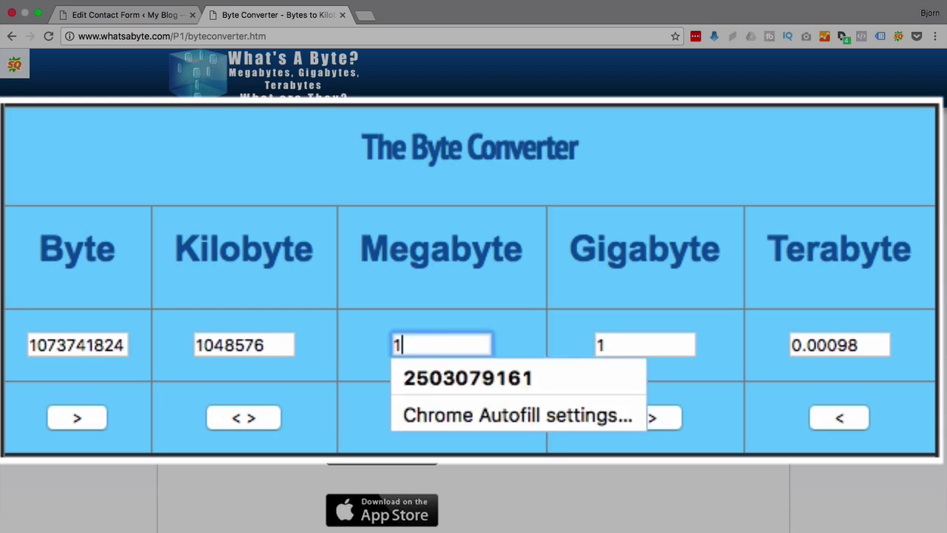
click(439, 416)
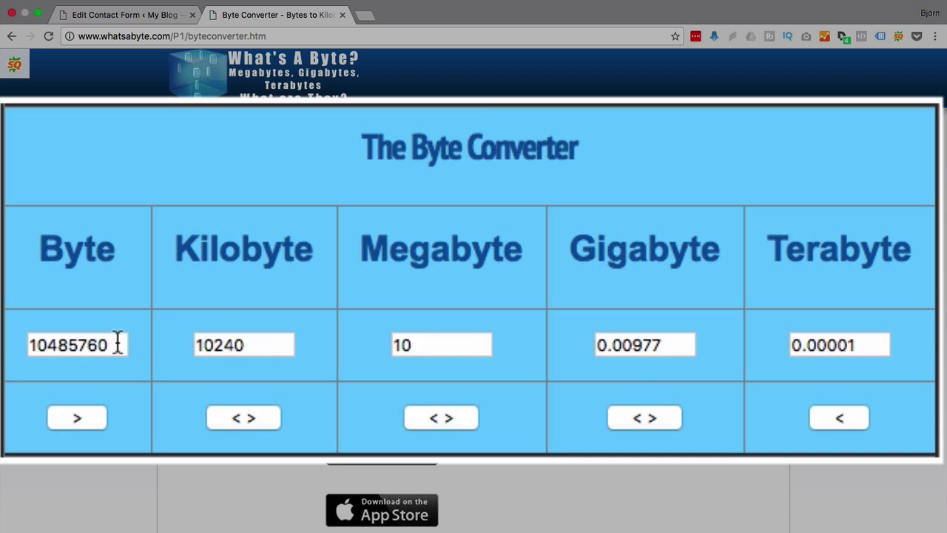
drag(121, 342, 14, 345)
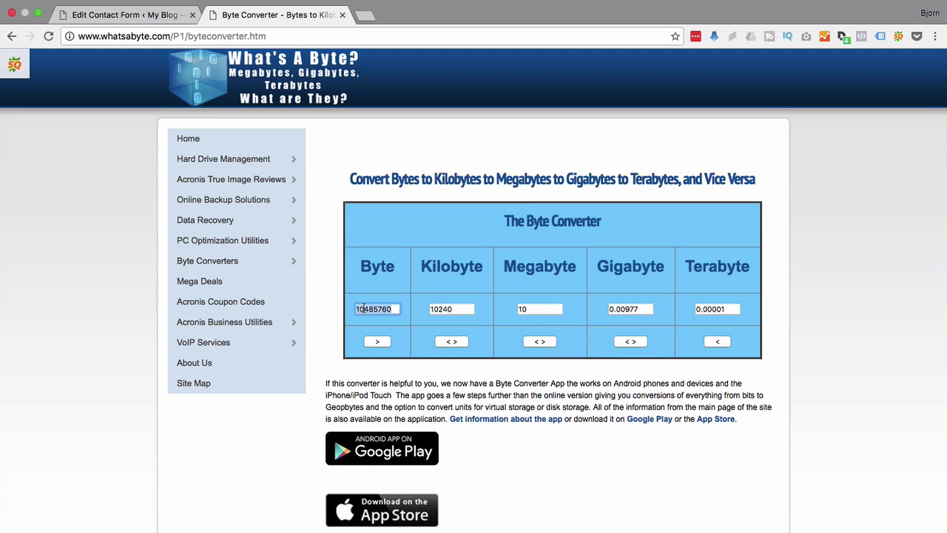
right_click(363, 308)
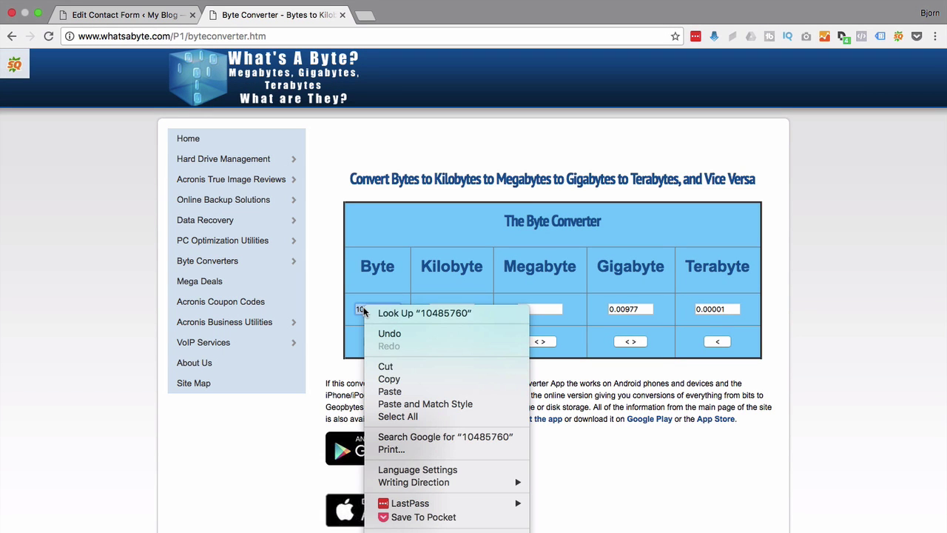
click(391, 379)
Step: Return to the contact form's file tag generator and paste 10485760 as the file size limit
click(151, 15)
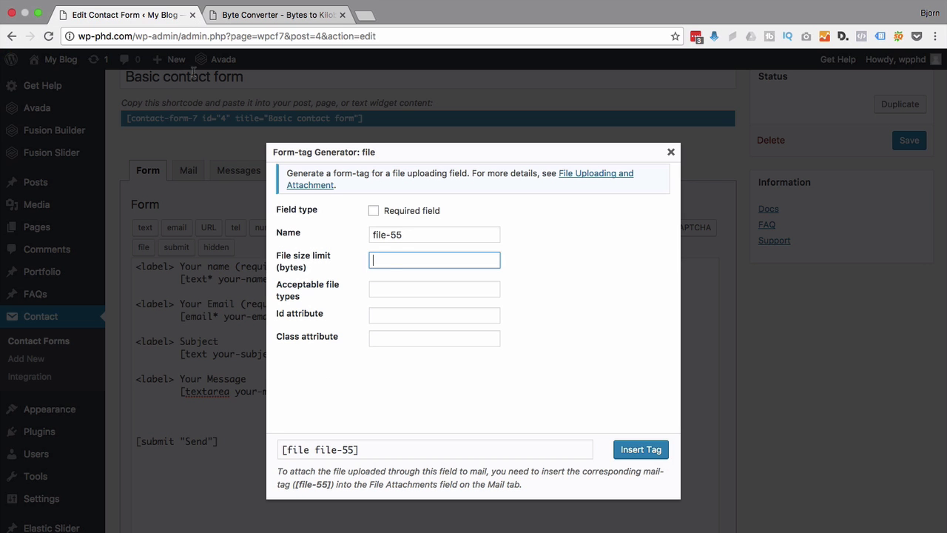
right_click(390, 260)
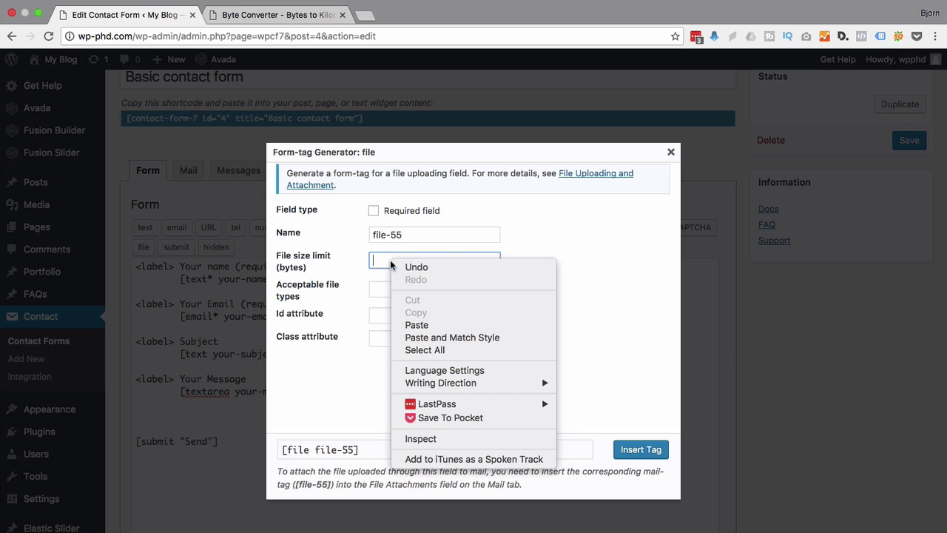
click(427, 326)
click(442, 272)
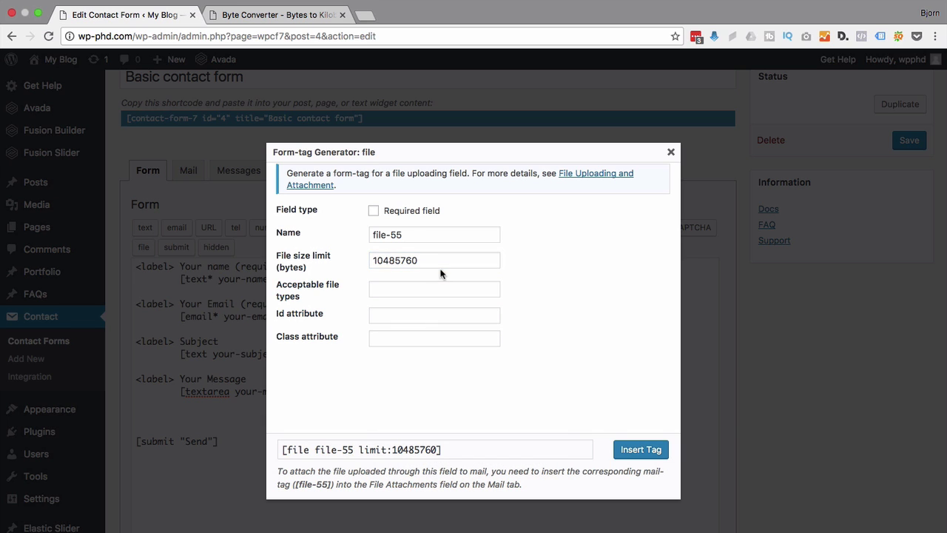
click(376, 259)
drag(375, 259, 431, 259)
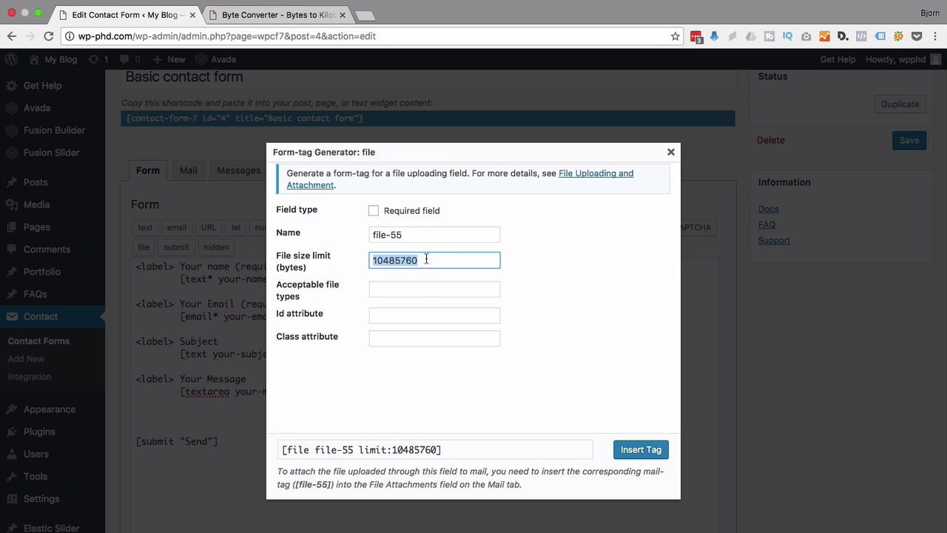
Step: Set the acceptable file types to jpg|png|gif and insert the file upload tag into the form template
click(428, 293)
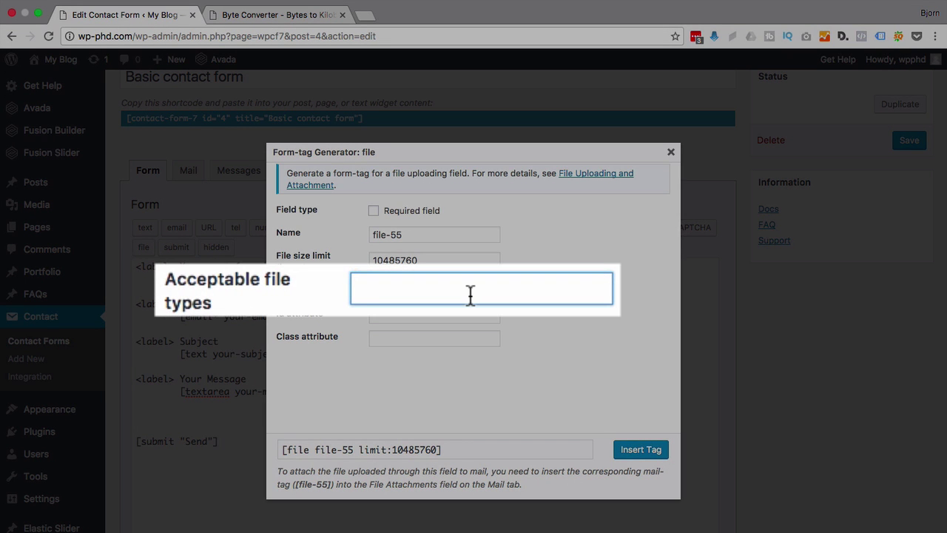
text(jpg|)
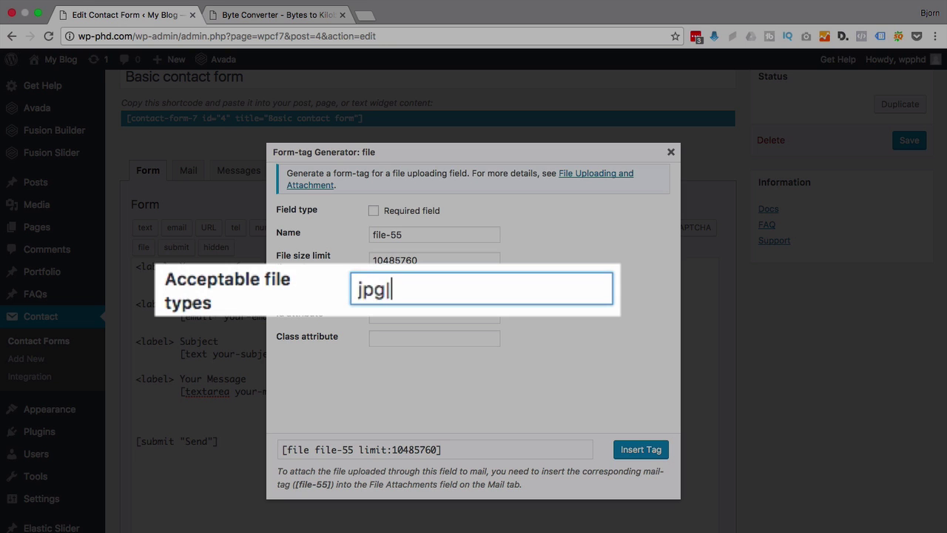
text(png|gif)
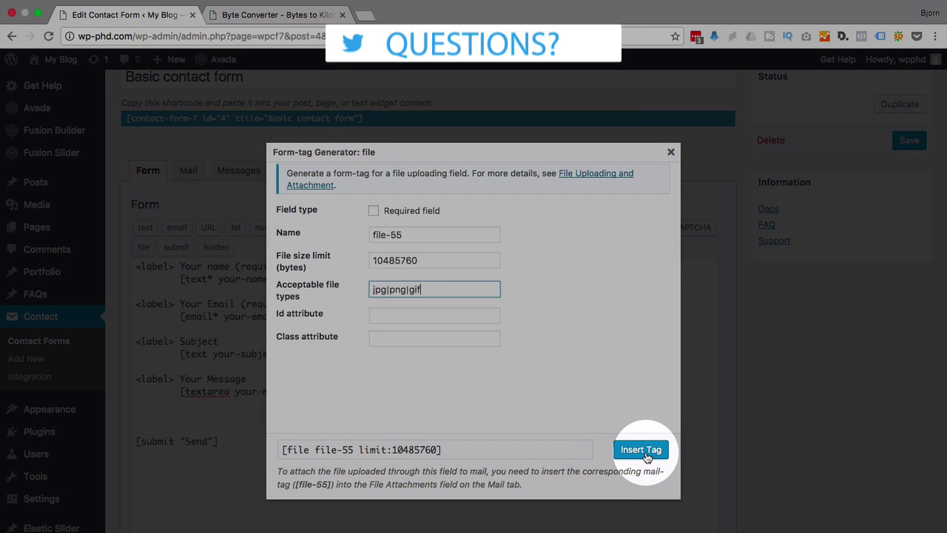
click(641, 450)
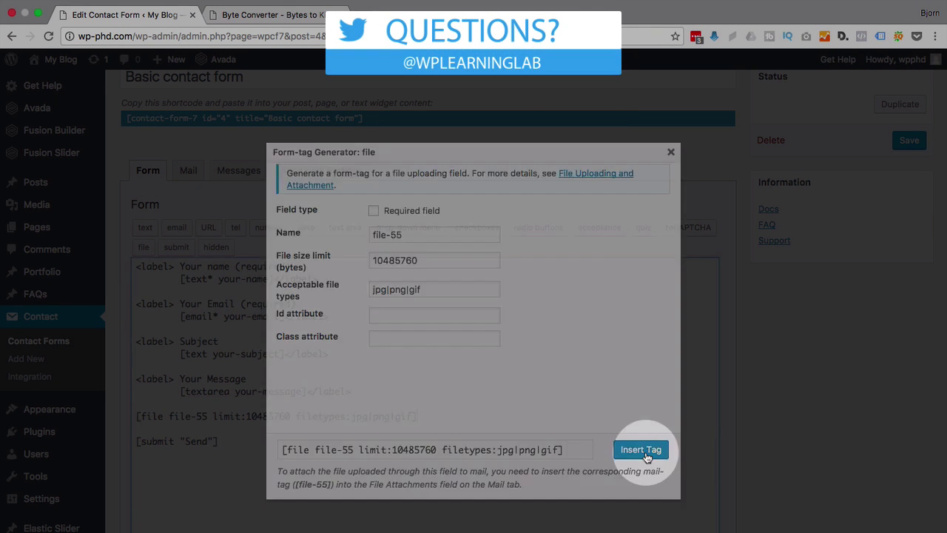
drag(419, 416, 120, 412)
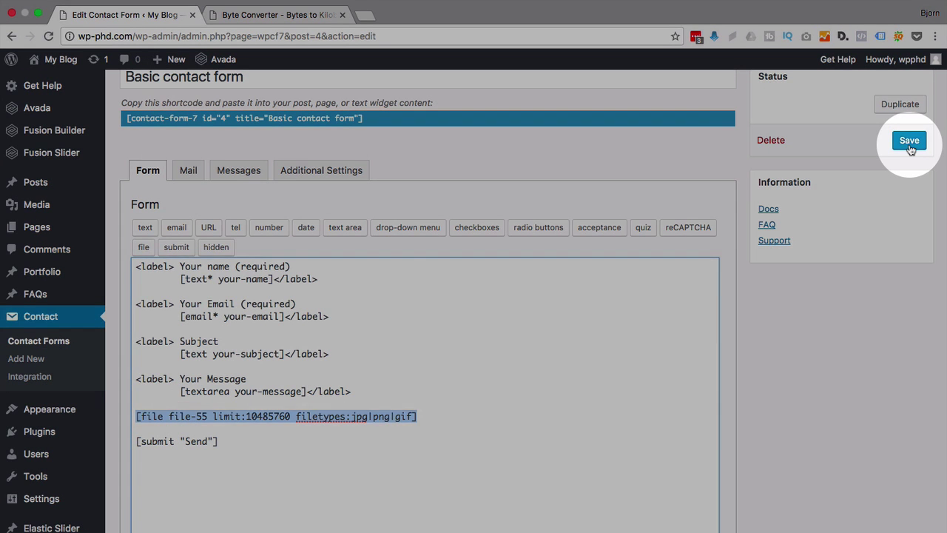
Step: Save the contact form and view the published Basic contact form page
click(909, 140)
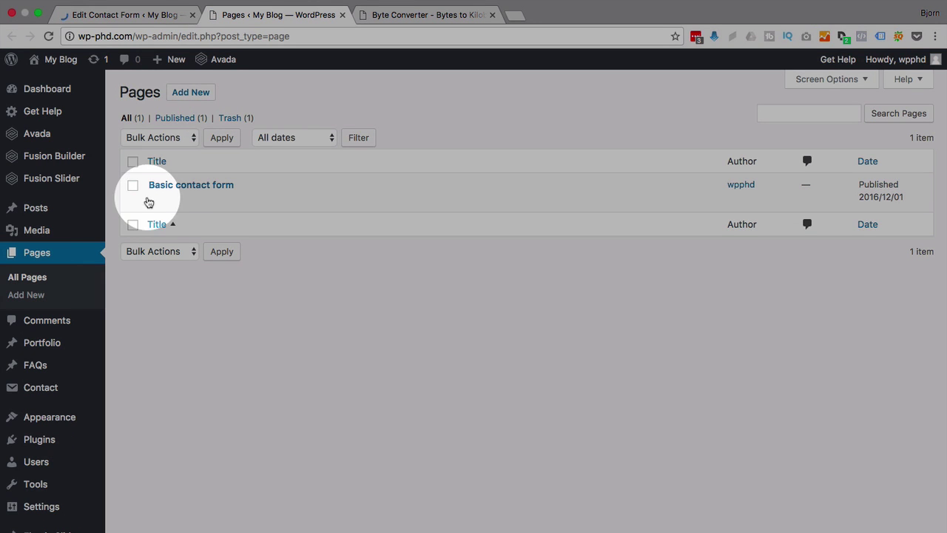
mouse_move(226, 205)
click(261, 200)
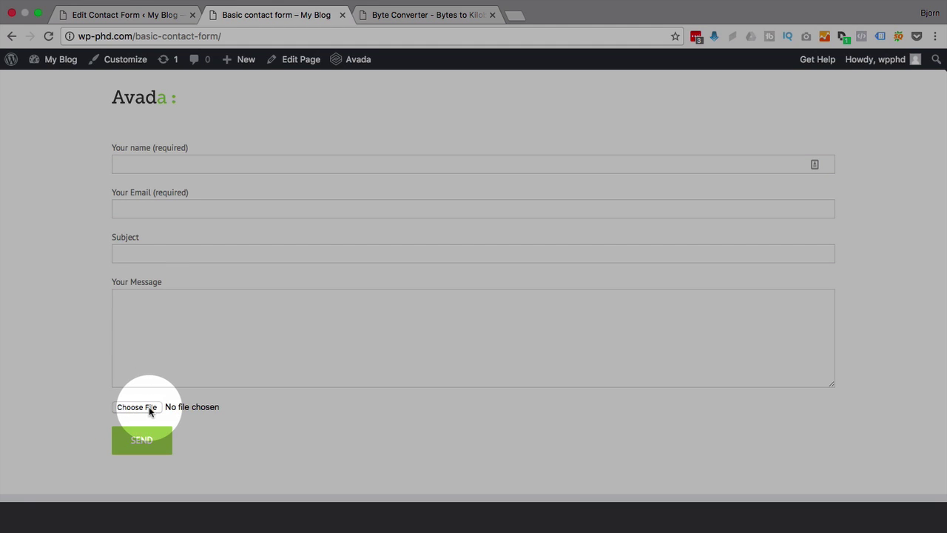
Step: Check the upload field's file chooser on the published form and close it without choosing a file
click(149, 407)
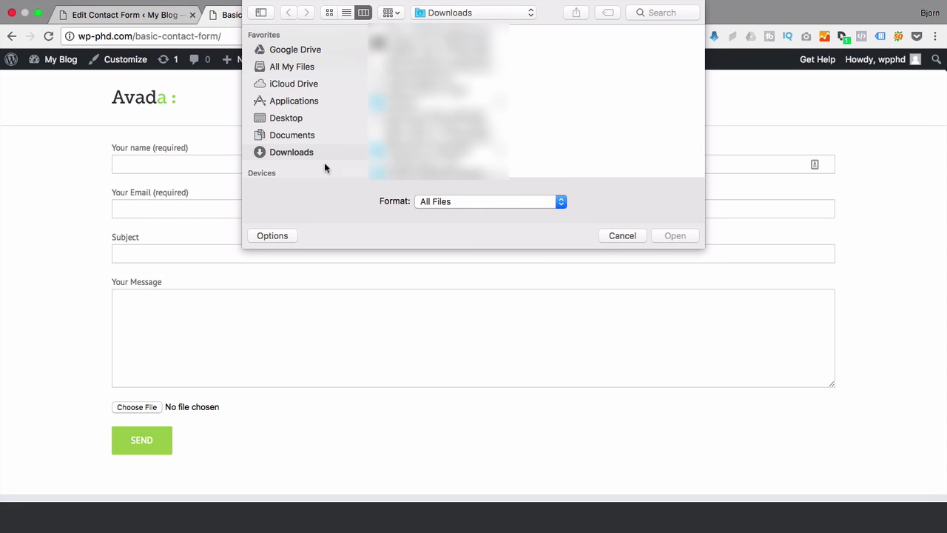
click(453, 102)
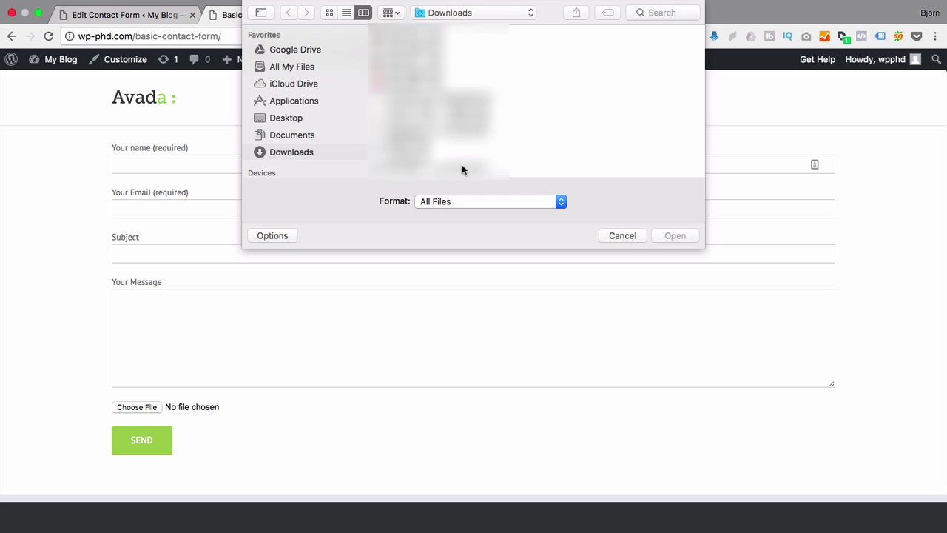
click(613, 237)
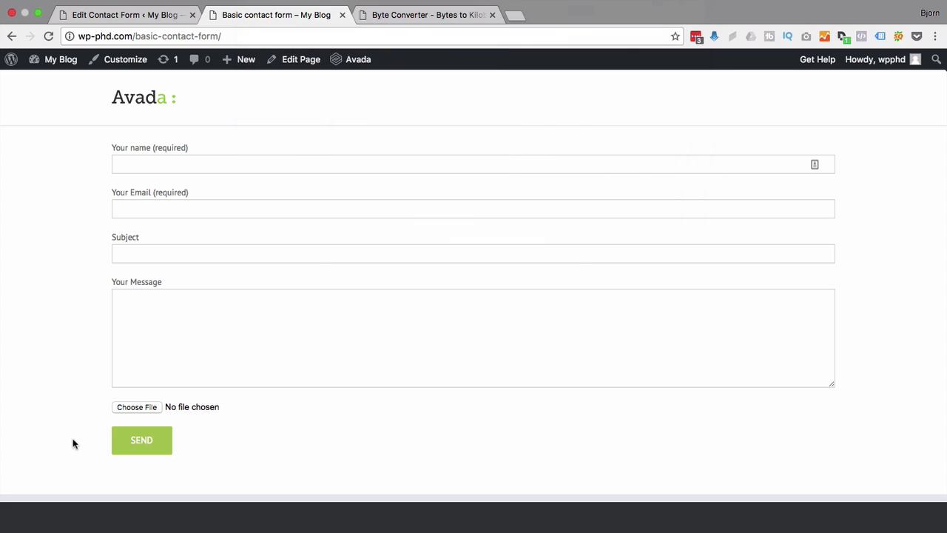
Step: Back in the form editor, copy the "<label> Your Message" line onto its own line directly above the file tag
click(135, 22)
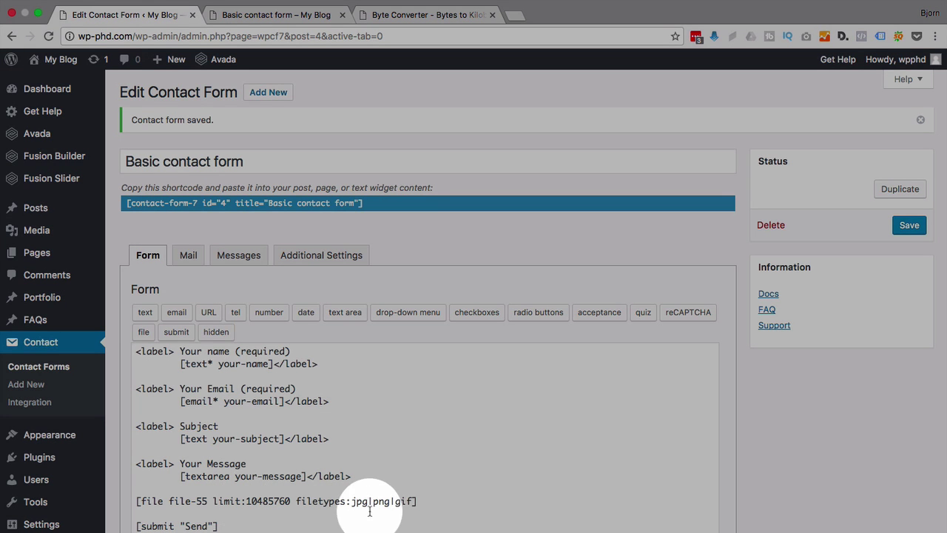
click(393, 495)
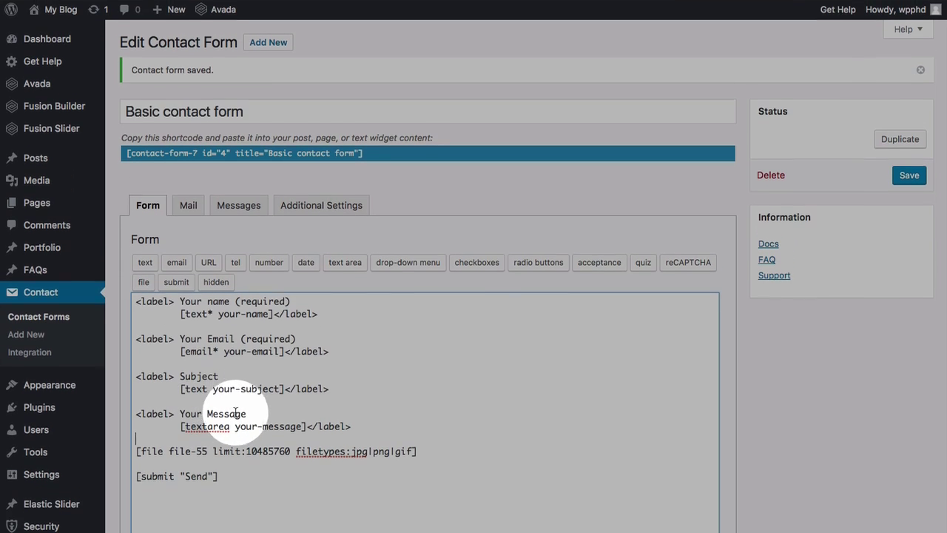
drag(247, 464, 121, 460)
key(ctrl+c)
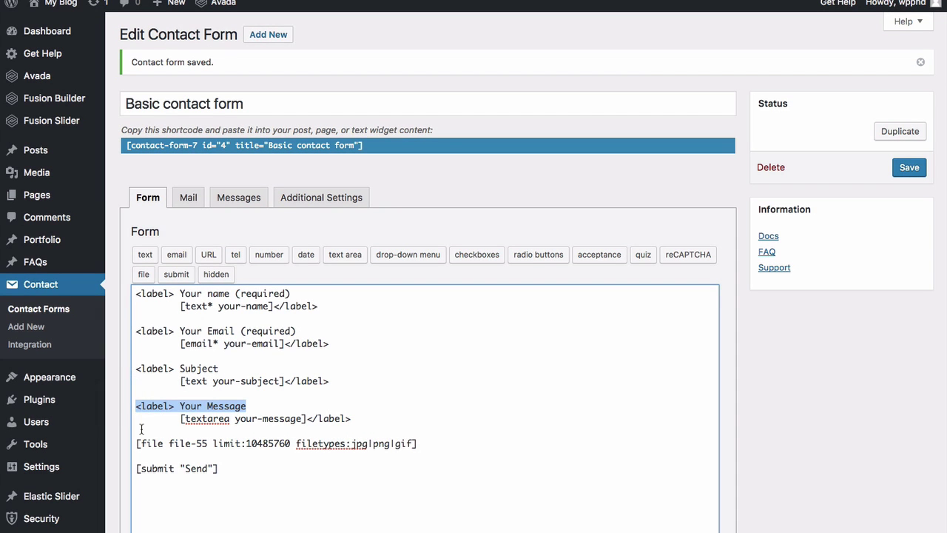
click(140, 487)
key(Return)
key(ctrl+v)
Step: Copy the closing </label> tag from the message field and paste it at the end of the file tag
click(354, 419)
key(shift+Left)
key(shift+Left)
key(shift+Left)
key(shift+Left)
key(shift+Left)
key(shift+Left)
key(shift+Left)
key(shift+Left)
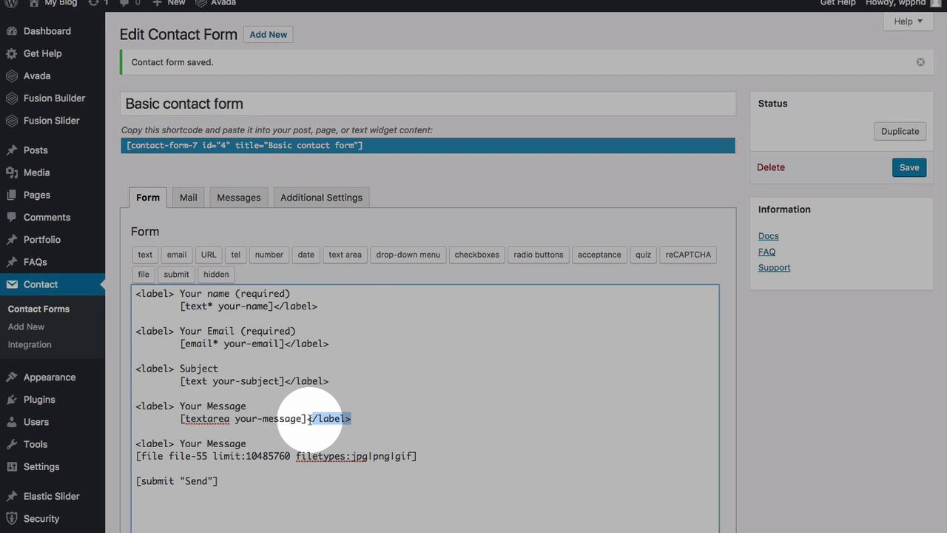
key(ctrl+c)
click(419, 456)
key(ctrl+v)
Step: Change the file field's label text to "Please upload your jpg, png or gif using the uploader below" and save the form
drag(246, 443, 182, 443)
text(Please uploa)
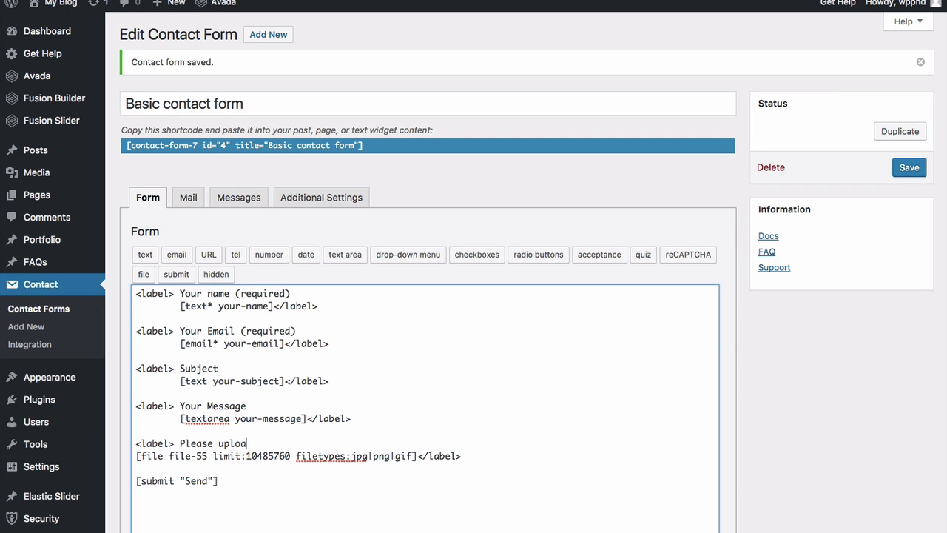
text(d your jpg, png o)
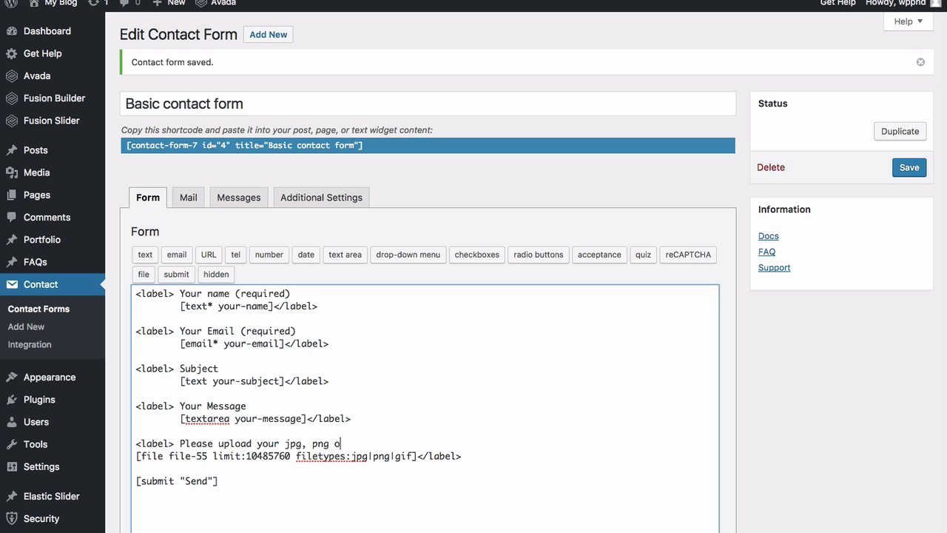
text(r gif using the uploader belo)
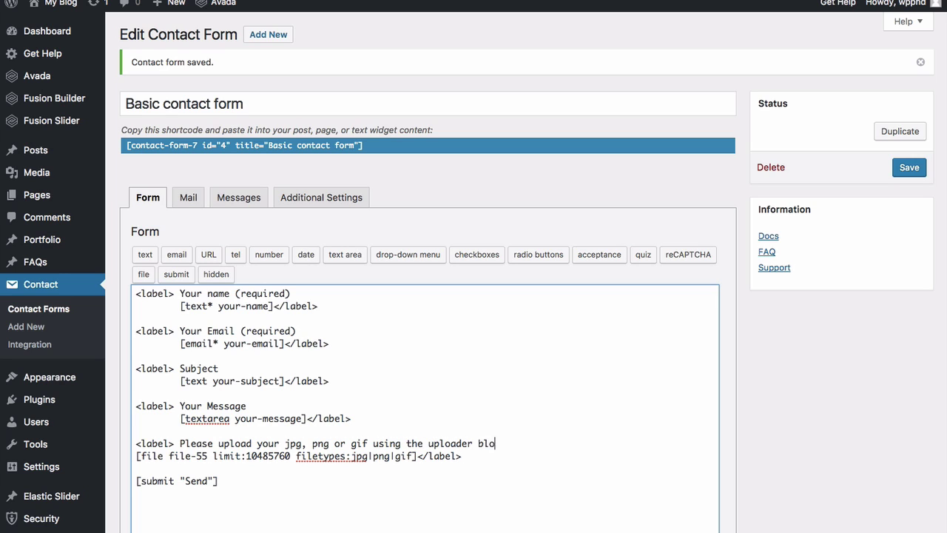
key(BackSpace)
key(BackSpace)
text(elow)
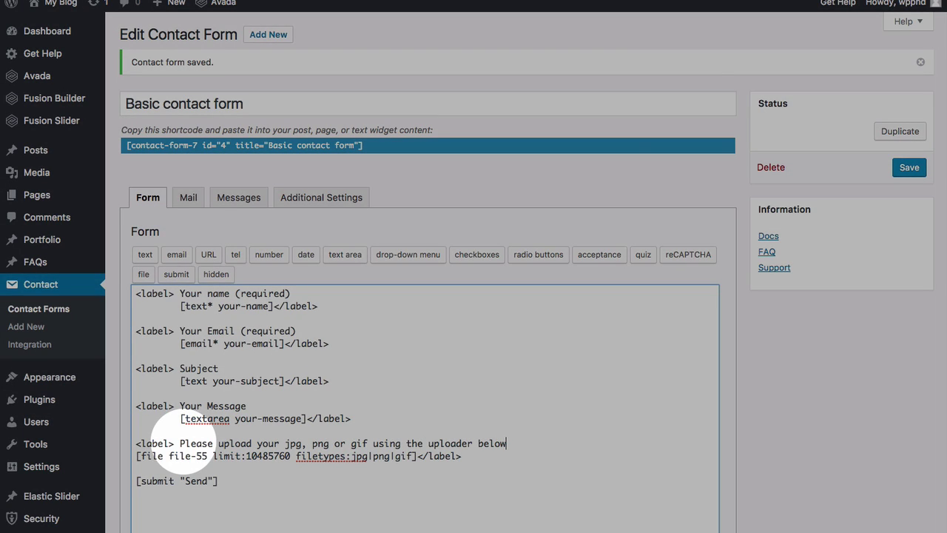
click(905, 170)
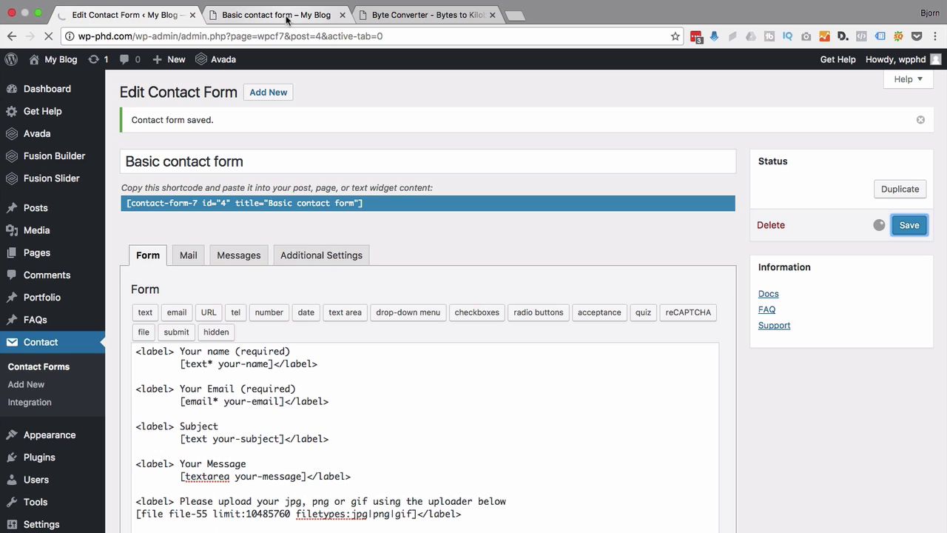
Step: Reload the published Basic contact form page and check the label above the file upload field
click(287, 19)
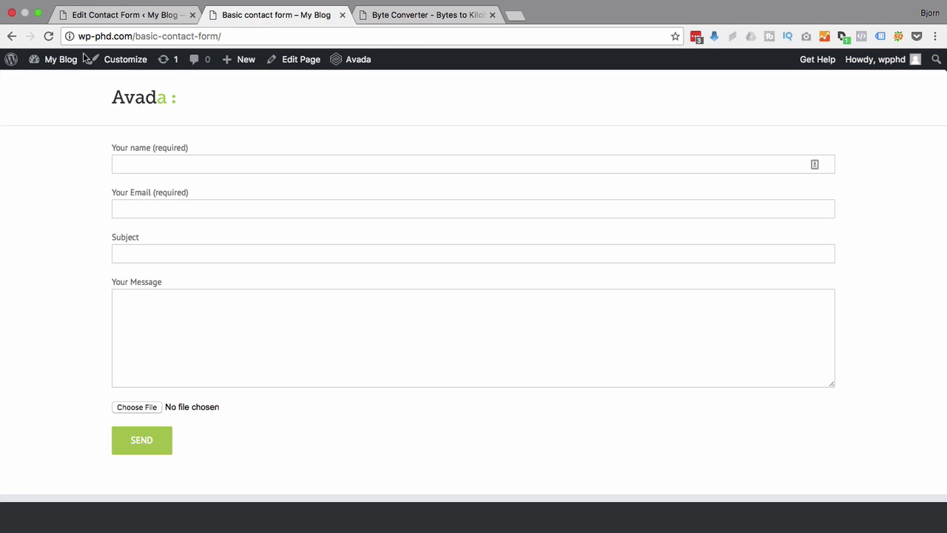
key(super+r)
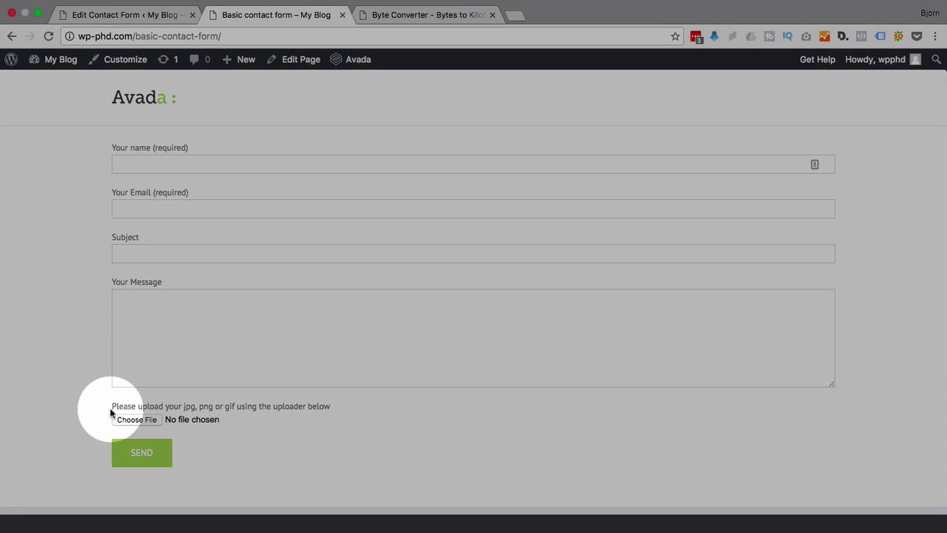
drag(109, 406, 329, 407)
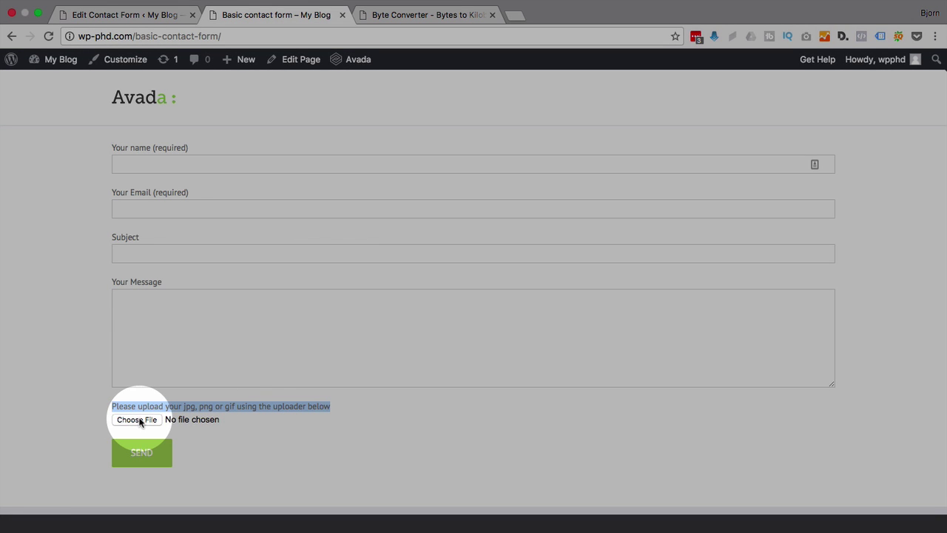
click(103, 409)
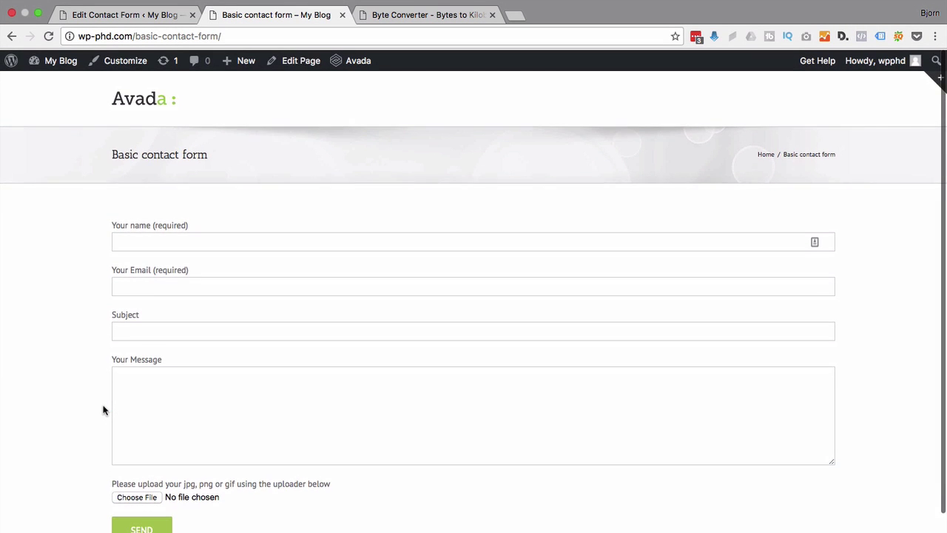